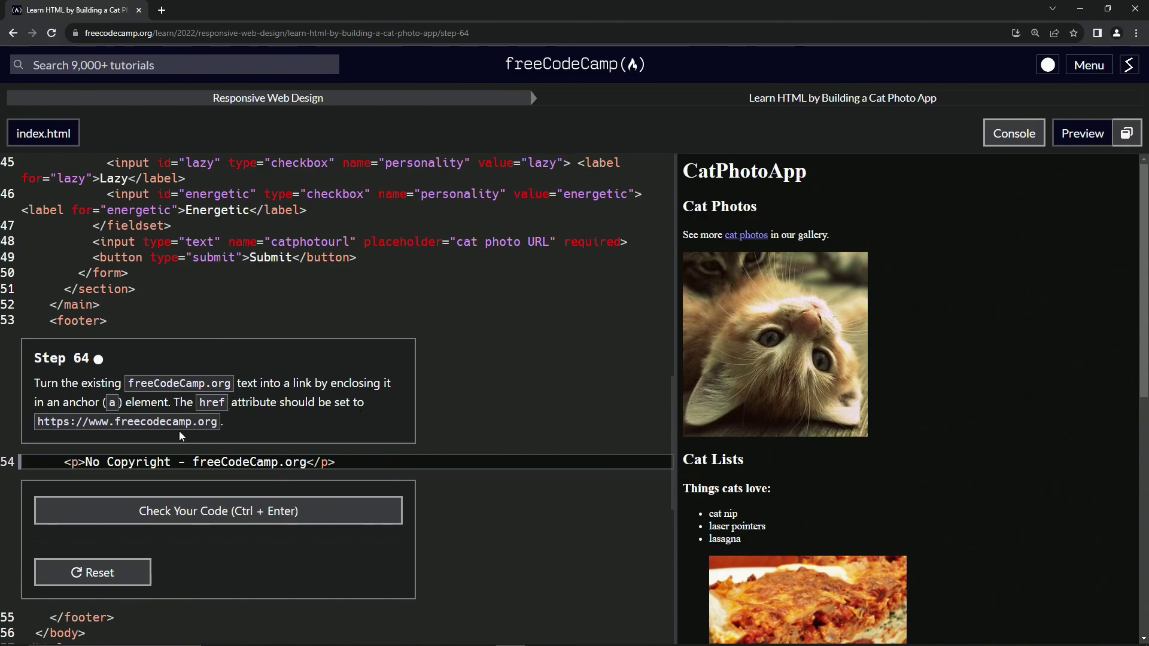
# Wrap the footer text freeCodeCamp.org on line 54 in an <a href=''> tag.
pyautogui.click(195, 462)
pyautogui.write('>')
pyautogui.press('BackSpace')
pyautogui.write('<')
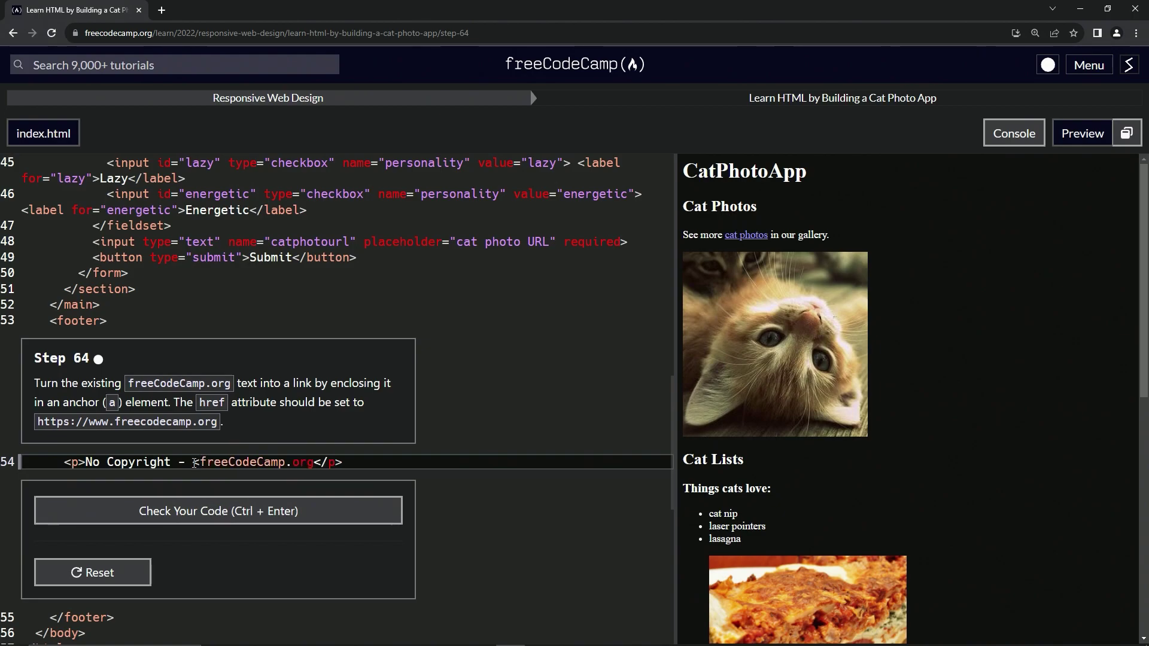
pyautogui.write('a>')
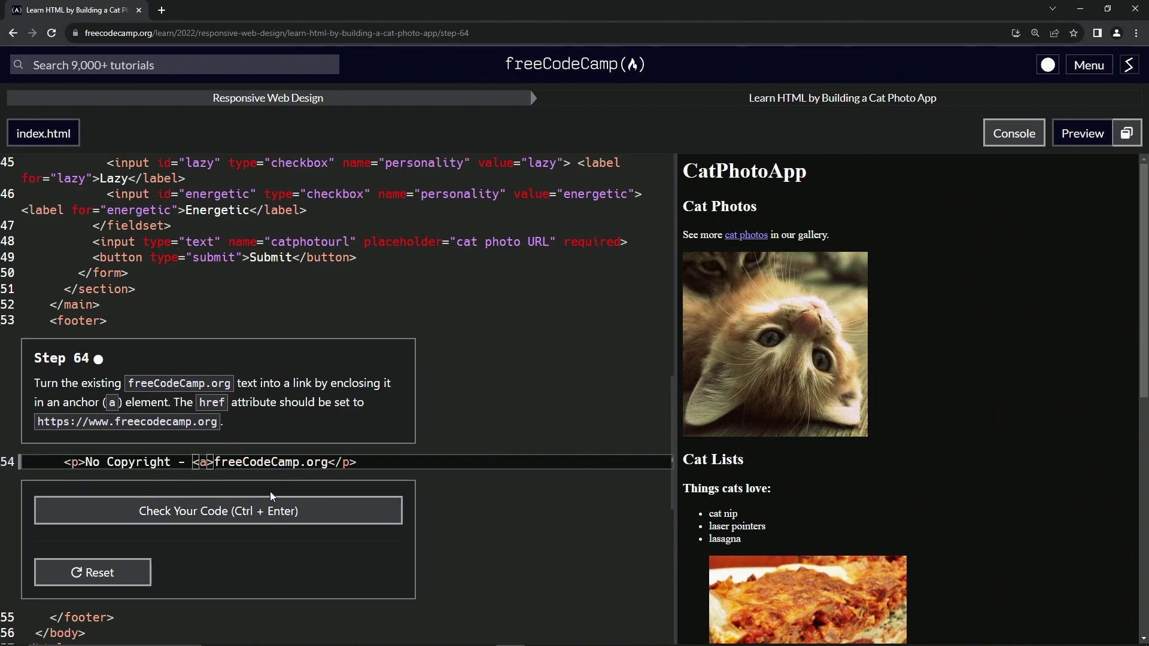
pyautogui.click(329, 462)
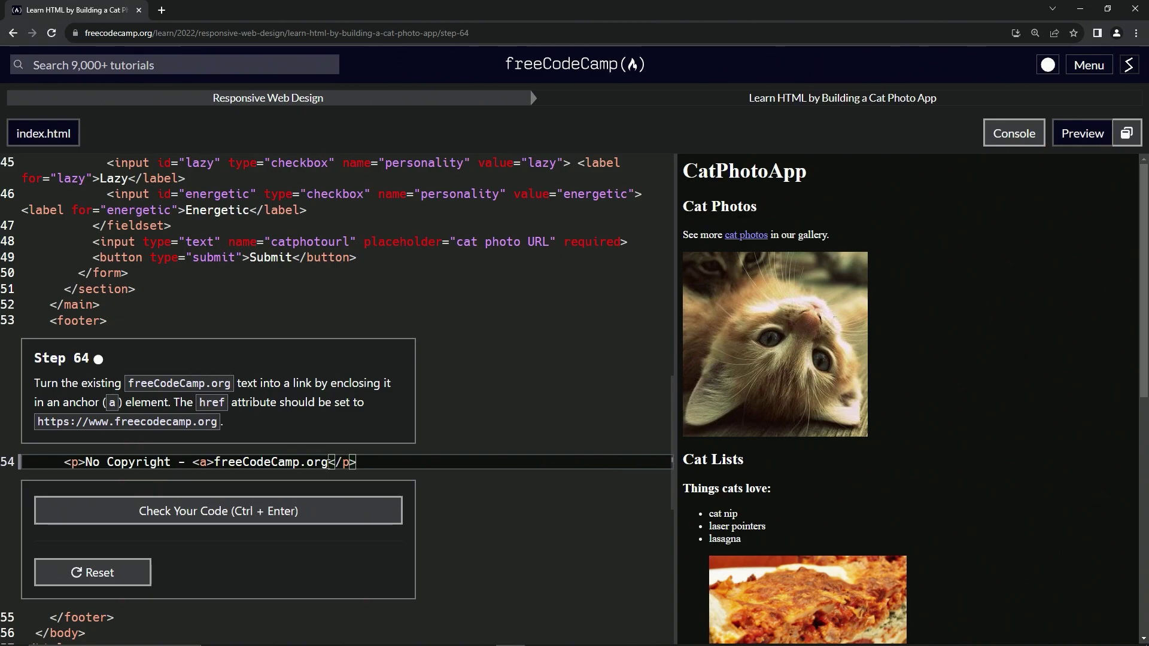
pyautogui.write('<')
pyautogui.write('/a</p>')
pyautogui.click(206, 462)
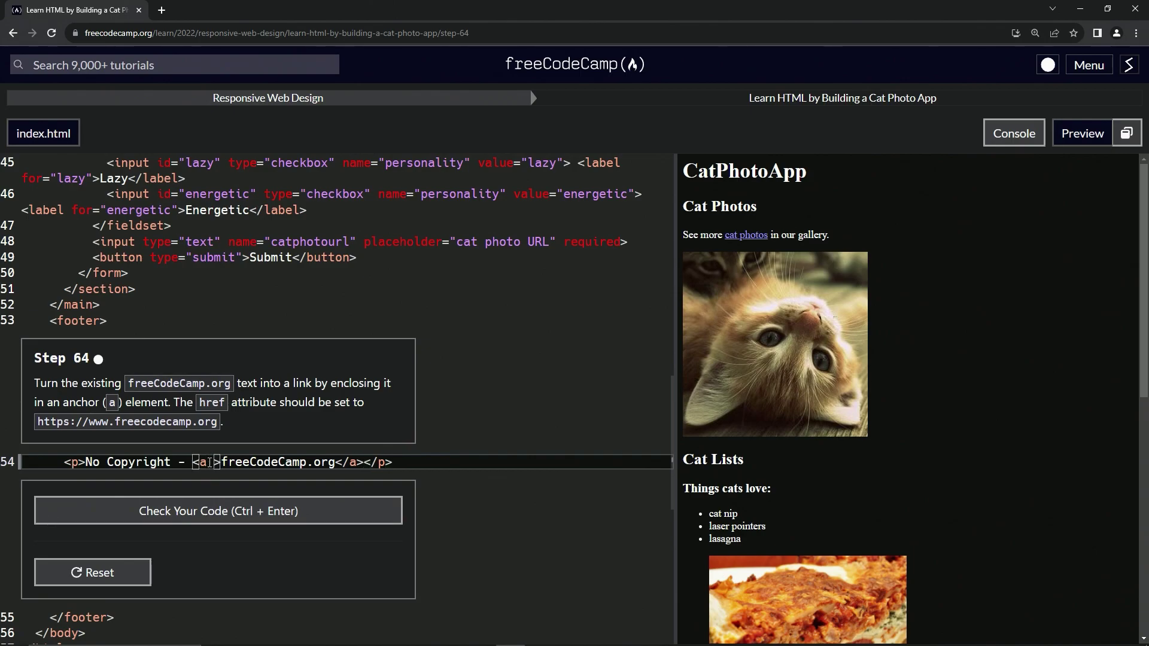
pyautogui.write('href=')
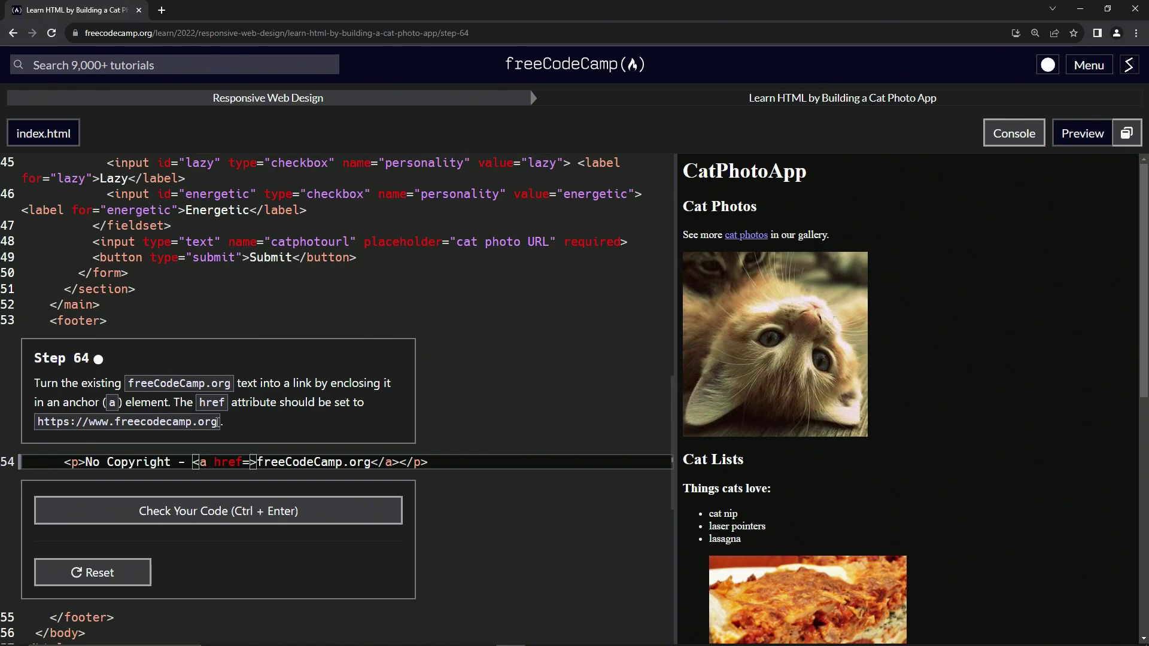
pyautogui.write("''")
pyautogui.moveTo(220, 422); pyautogui.dragTo(37, 422)
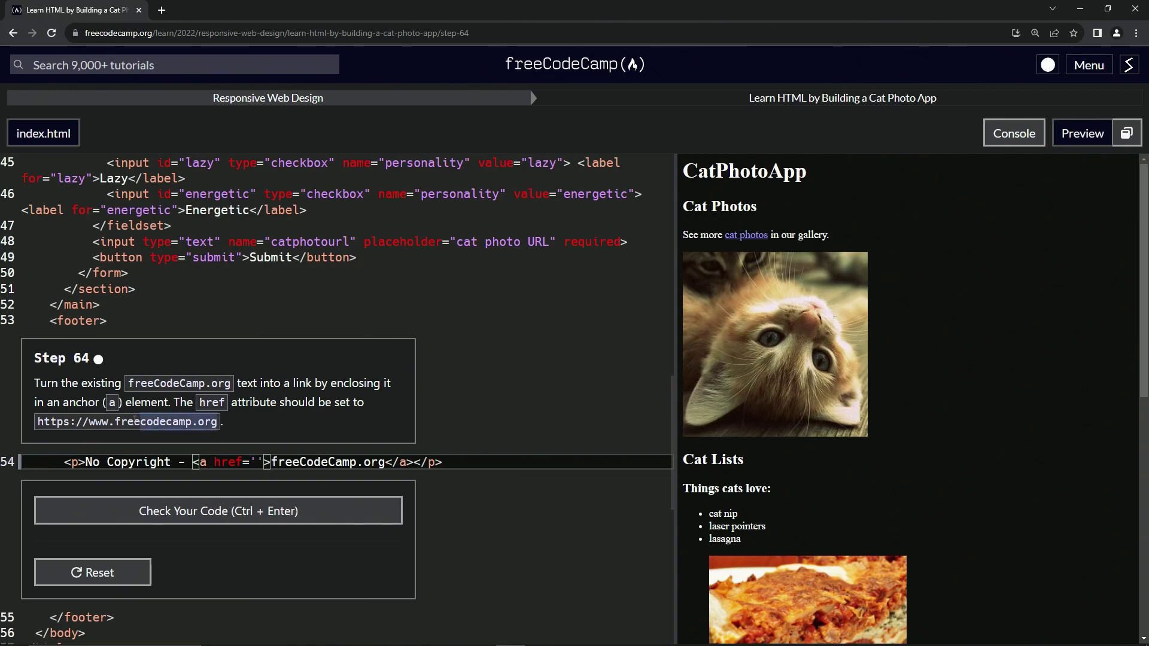
pyautogui.hotkey('ctrl', 'c')
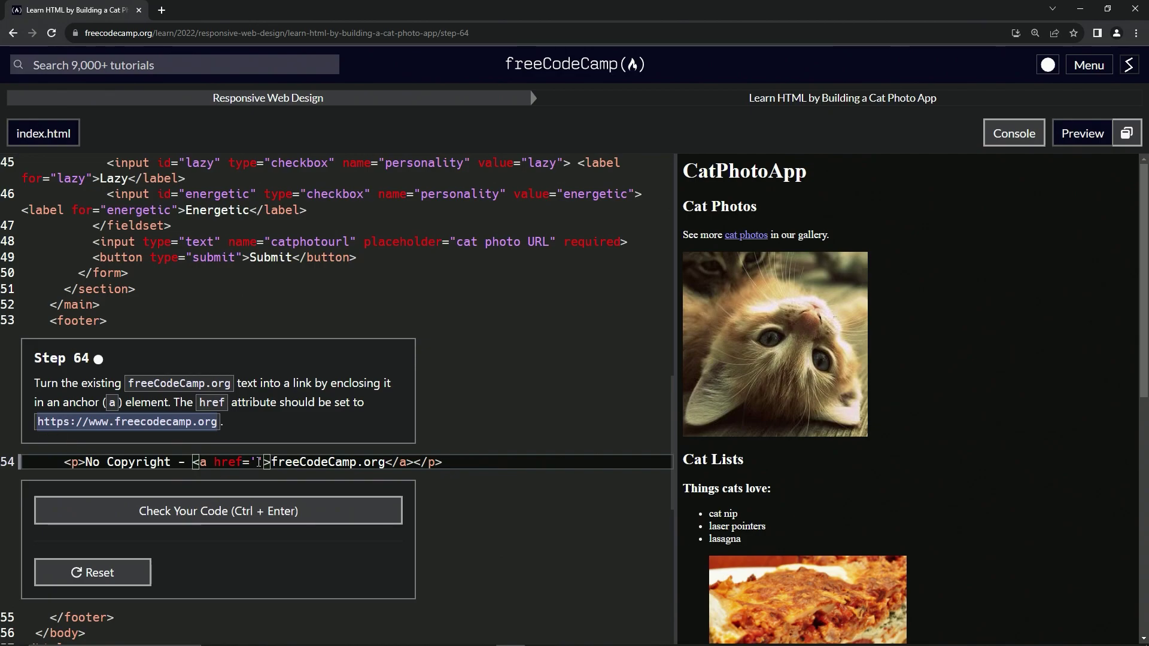
pyautogui.click(257, 461)
pyautogui.hotkey('ctrl', 'v')
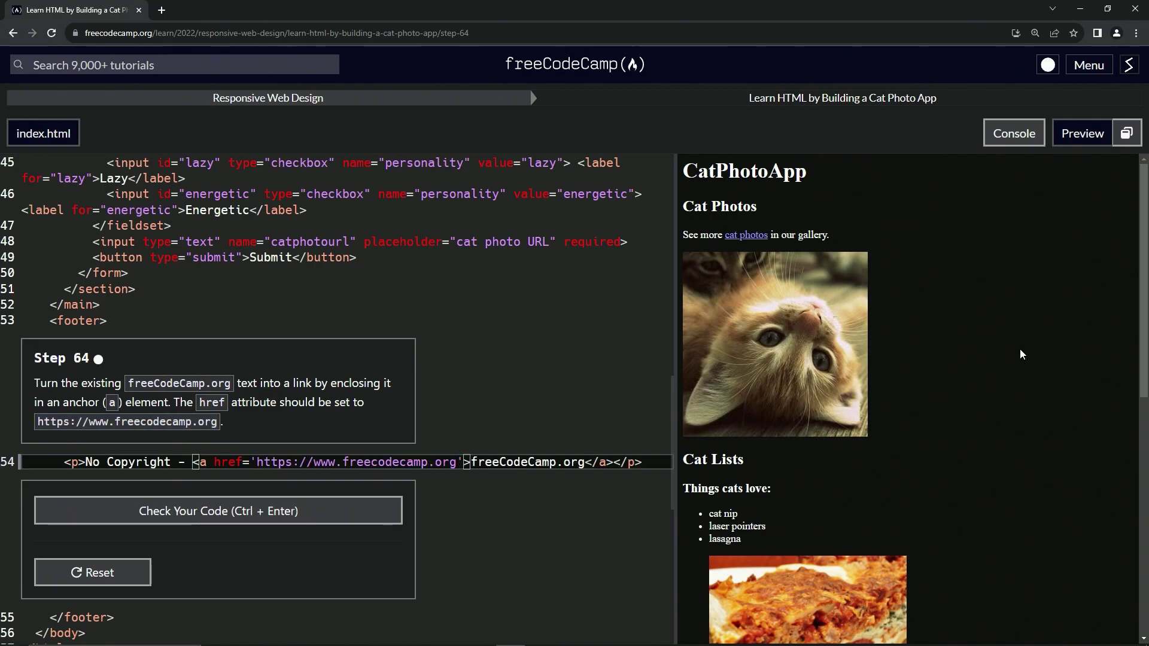
pyautogui.scroll(-10, 1020, 351)
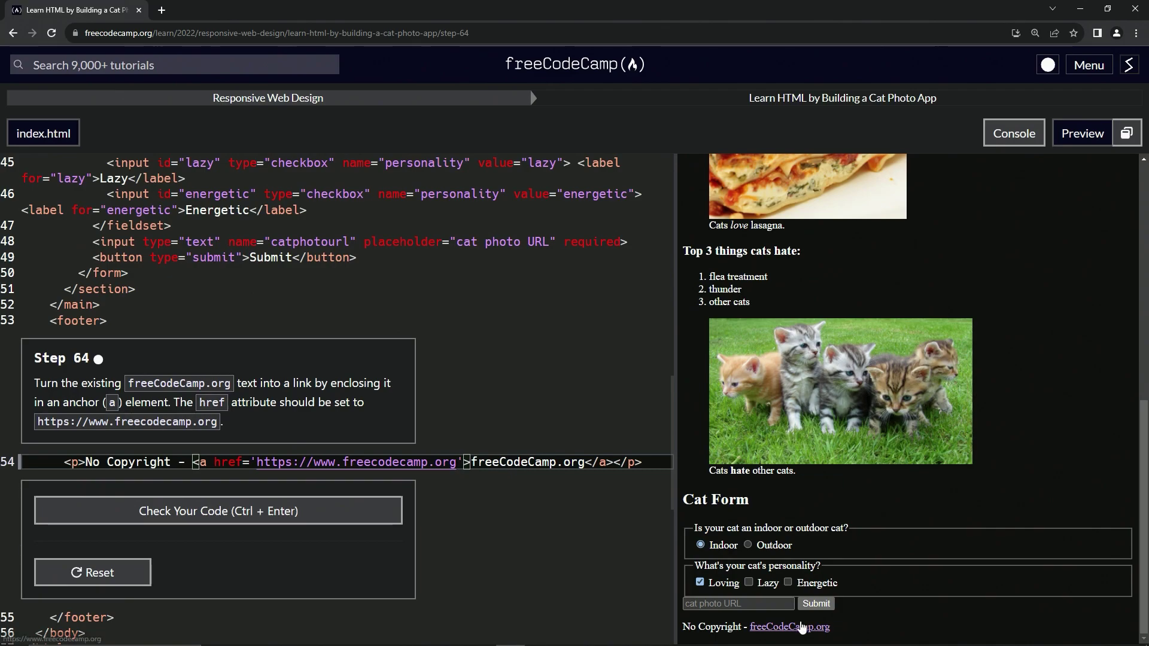
pyautogui.click(801, 626)
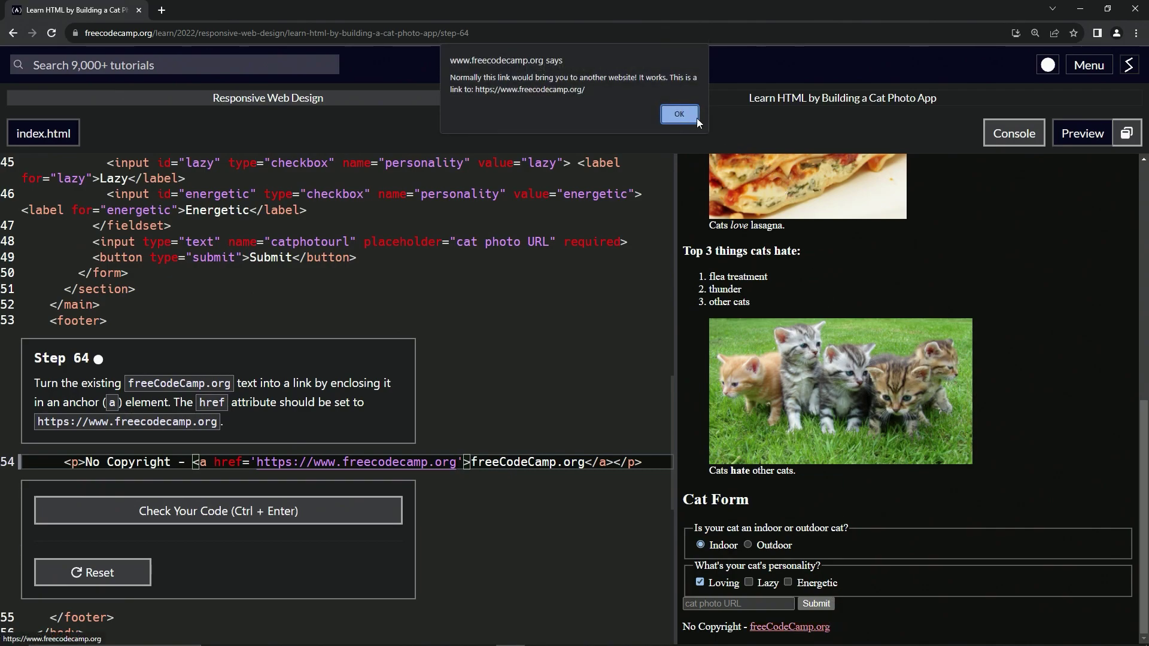
pyautogui.click(680, 114)
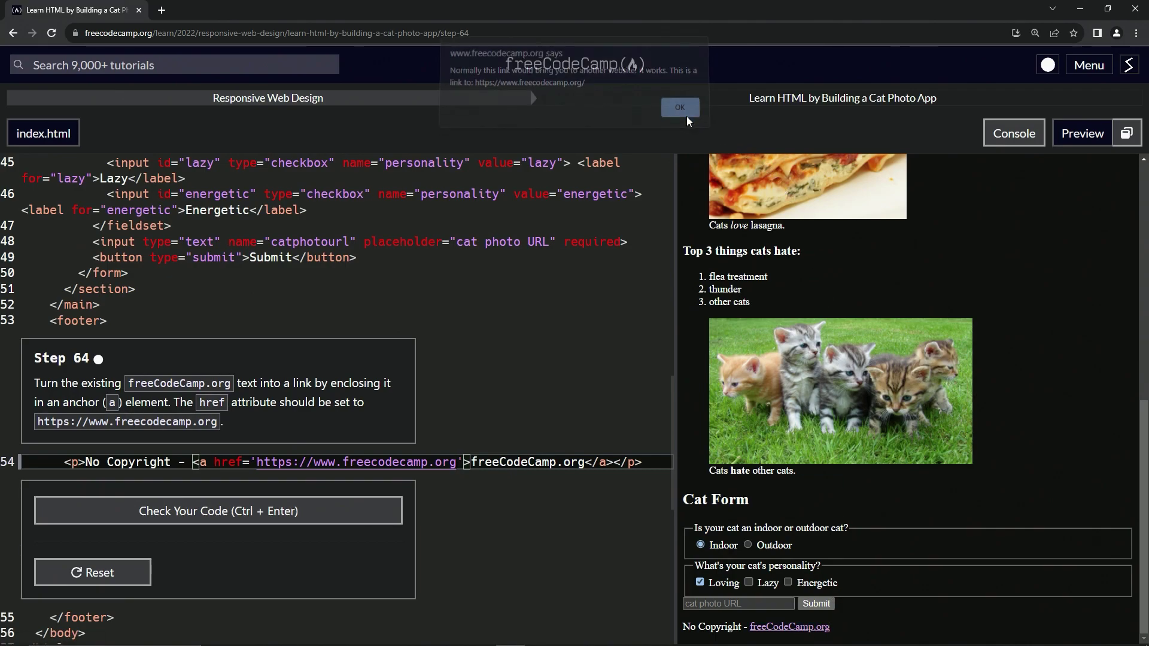
# Check and submit the Step 64 code to advance to Step 65.
pyautogui.click(207, 517)
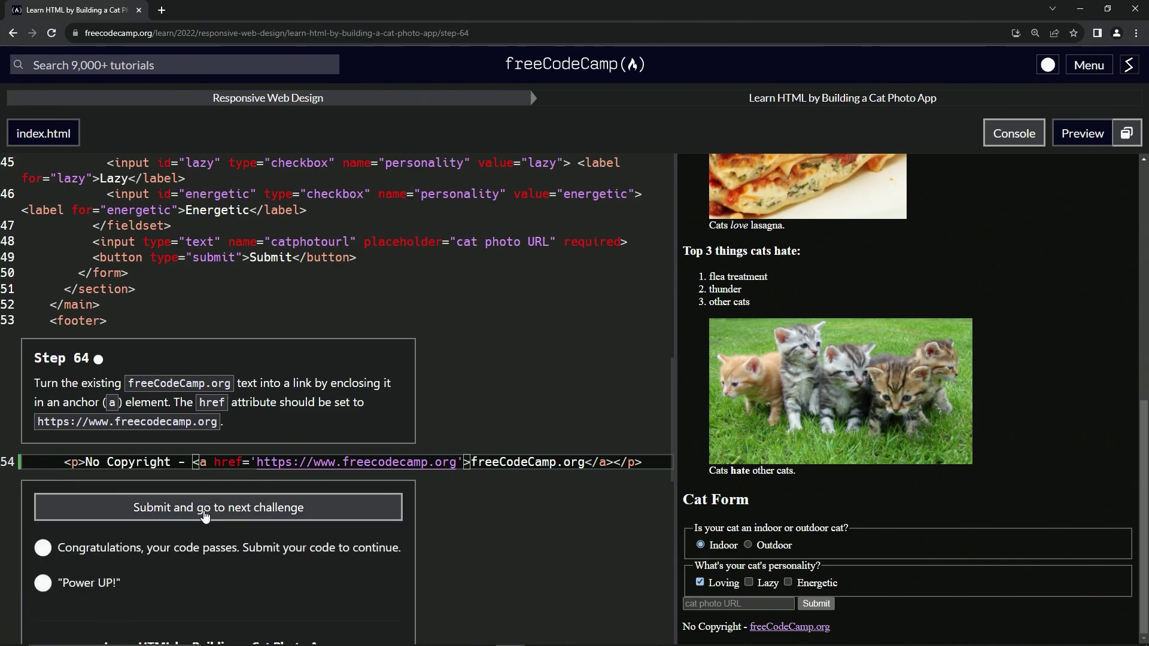
pyautogui.click(204, 515)
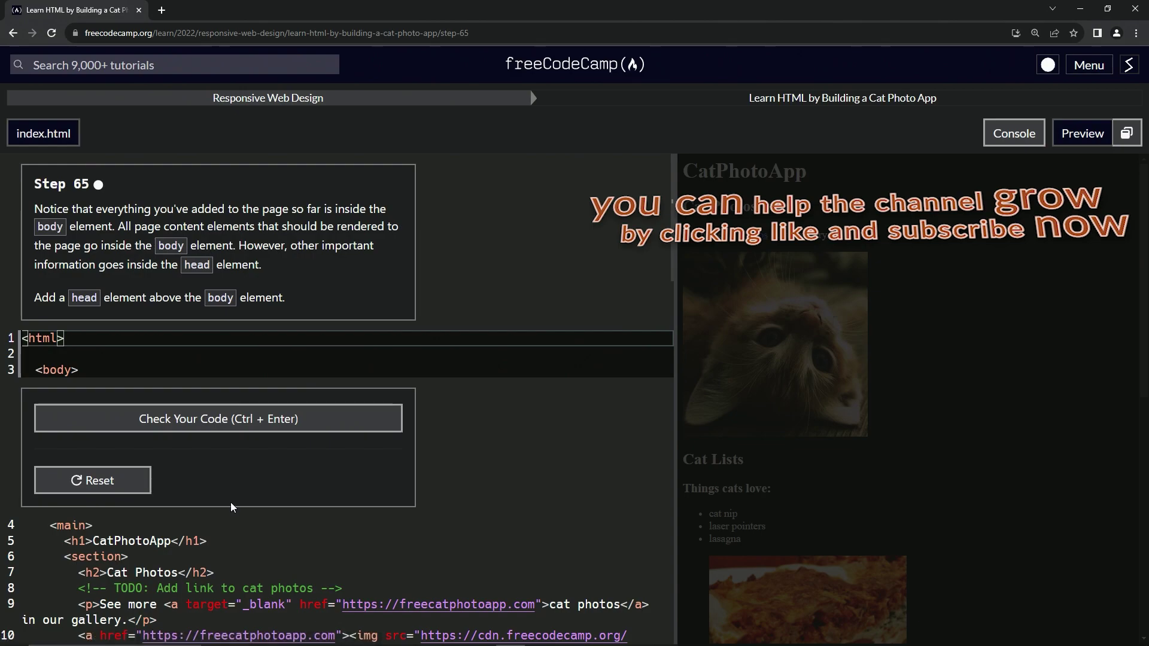